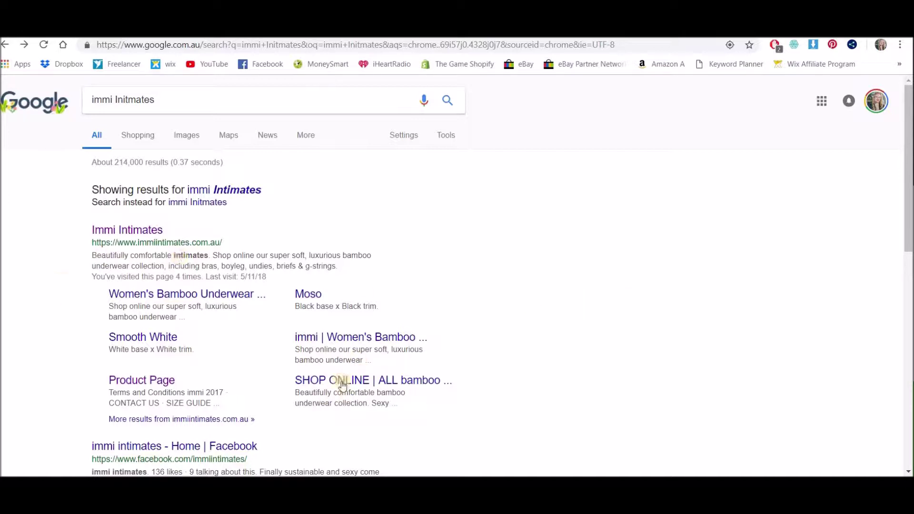
Step: Open the immi Intimates 'Product Page' sitelink showing Product Not Found, and focus its address
{"action": "left_click", "coordinate": [153, 382]}
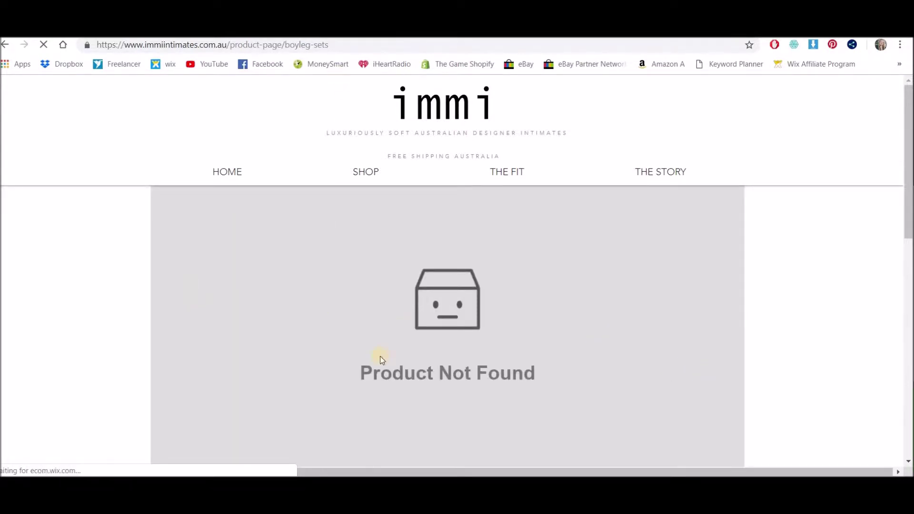
{"action": "left_click", "coordinate": [347, 44]}
Step: Select the broken boyleg-sets page's full URL and switch to the immiintimates Wix dashboard
{"action": "key", "text": "ctrl+a"}
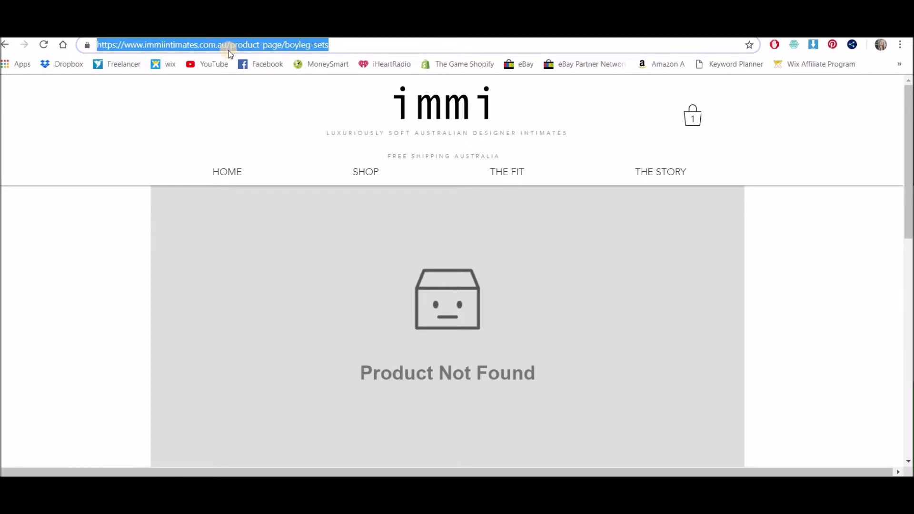
{"action": "key", "text": "ctrl+Tab"}
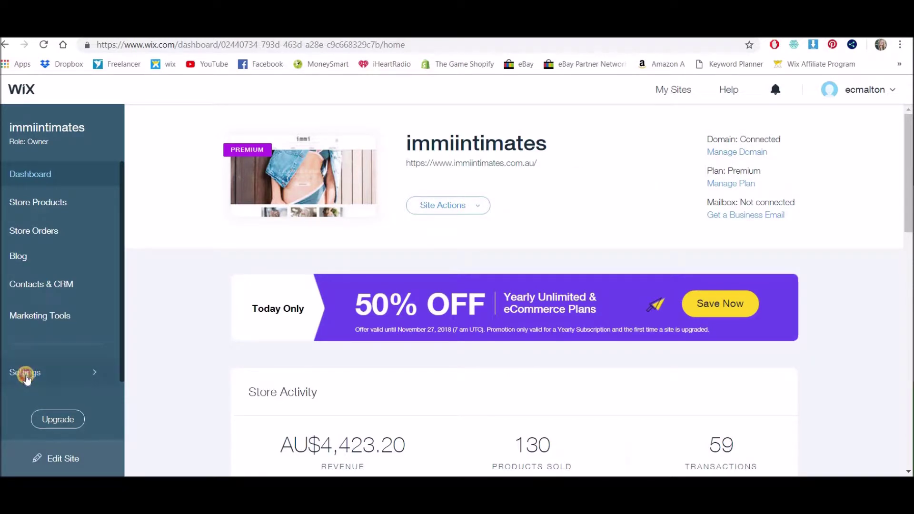
{"action": "left_click", "coordinate": [22, 374]}
{"action": "left_click", "coordinate": [17, 379]}
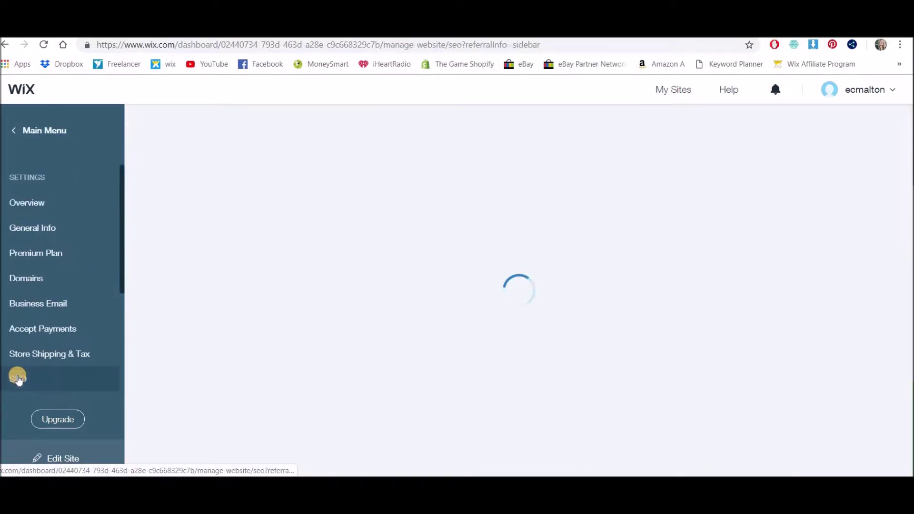
{"action": "scroll", "coordinate": [400, 333], "scroll_direction": "down", "scroll_amount": 3}
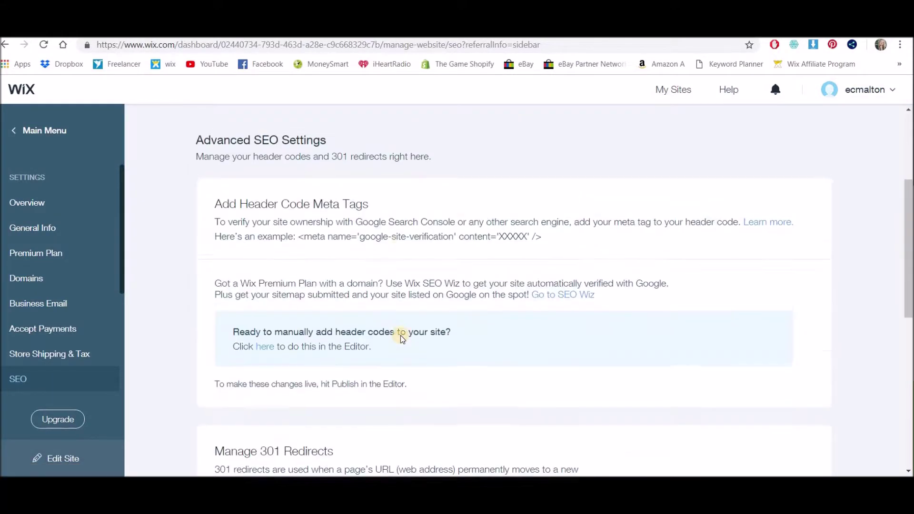
{"action": "scroll", "coordinate": [399, 339], "scroll_direction": "down", "scroll_amount": 2}
{"action": "scroll", "coordinate": [400, 339], "scroll_direction": "down", "scroll_amount": 2}
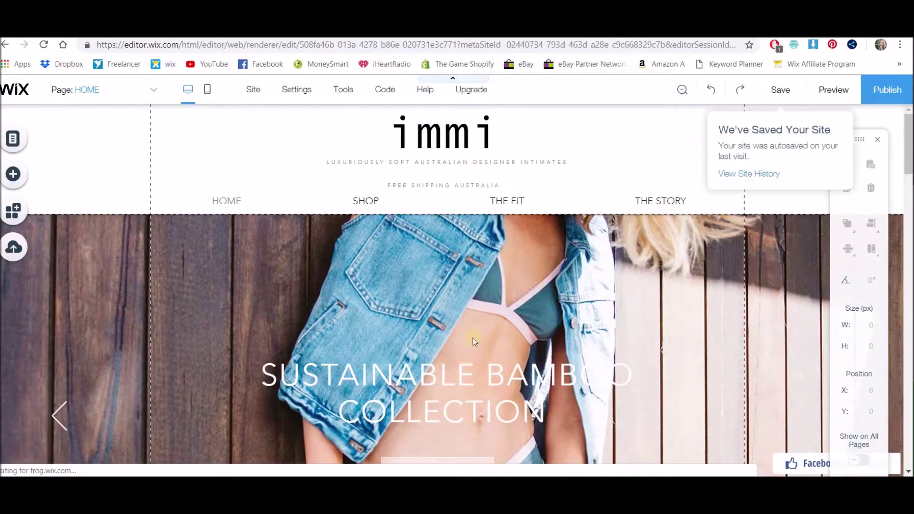
{"action": "left_click", "coordinate": [292, 91]}
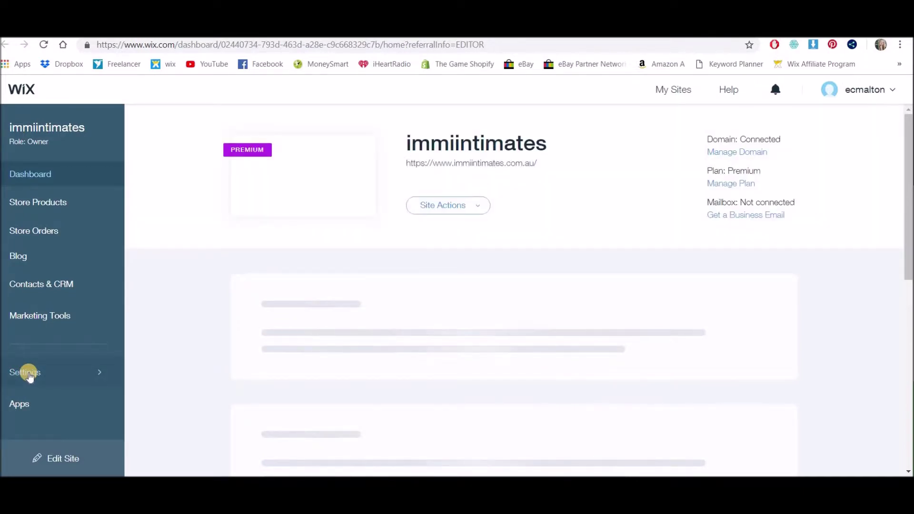
Step: Go to the site's SEO settings and start a new 301 redirect
{"action": "left_click", "coordinate": [27, 377]}
{"action": "left_click", "coordinate": [25, 375]}
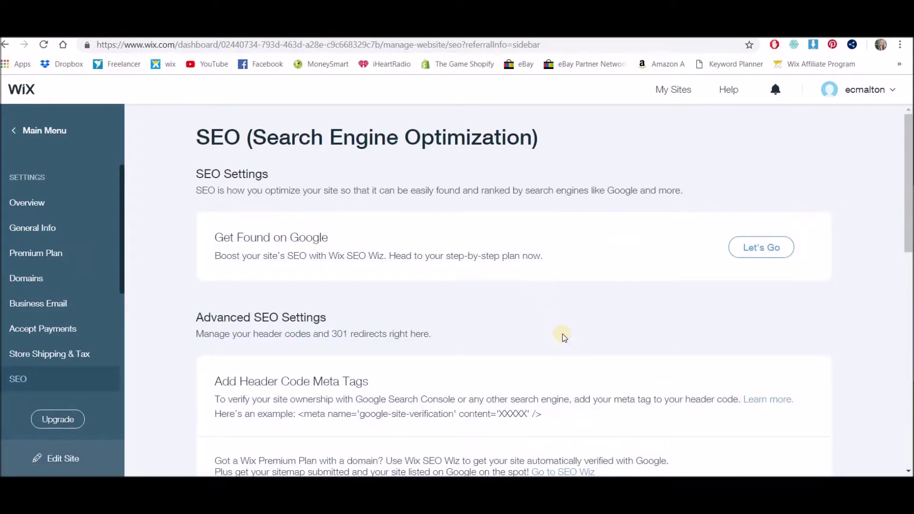
{"action": "scroll", "coordinate": [557, 332], "scroll_direction": "down", "scroll_amount": 3}
{"action": "scroll", "coordinate": [559, 330], "scroll_direction": "down", "scroll_amount": 2}
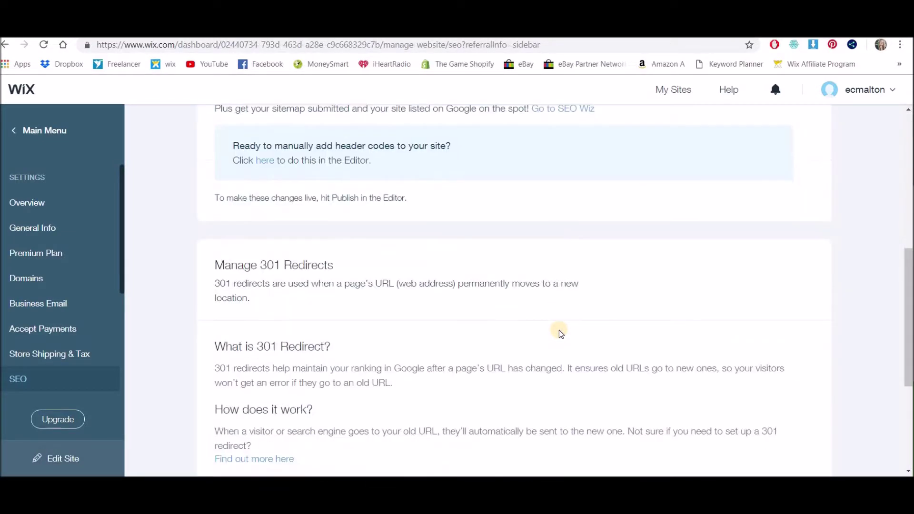
{"action": "scroll", "coordinate": [536, 361], "scroll_direction": "down", "scroll_amount": 2}
{"action": "left_click", "coordinate": [506, 383]}
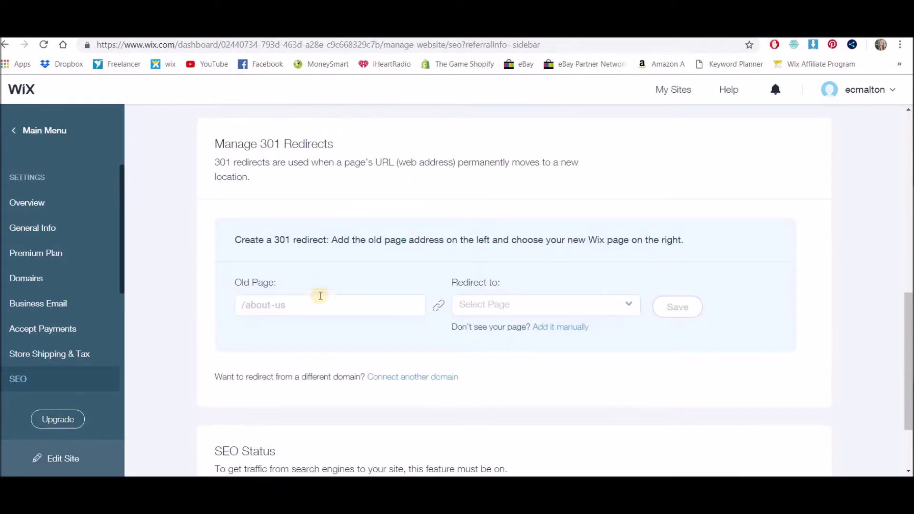
Step: Enter /product-page/boyleg-sets as the old page, deleting the domain from the pasted URL
{"action": "left_click", "coordinate": [308, 307]}
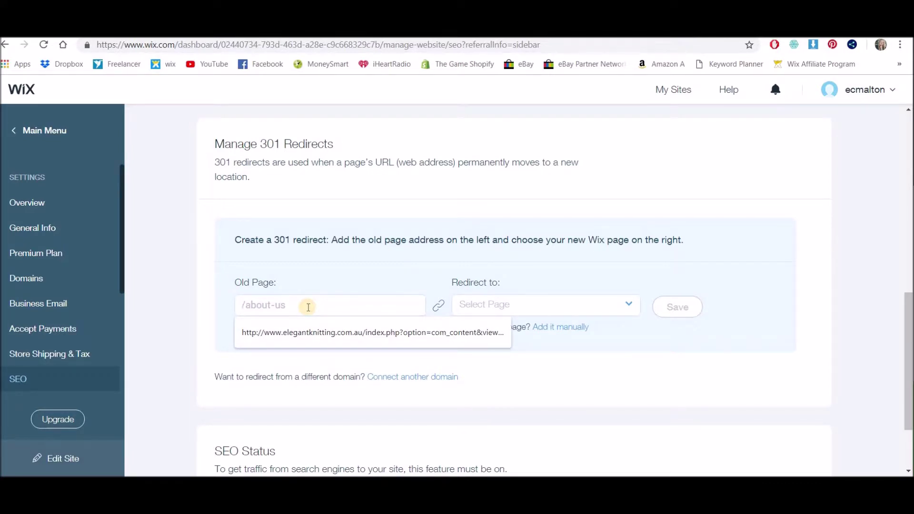
{"action": "key", "text": "ctrl+v"}
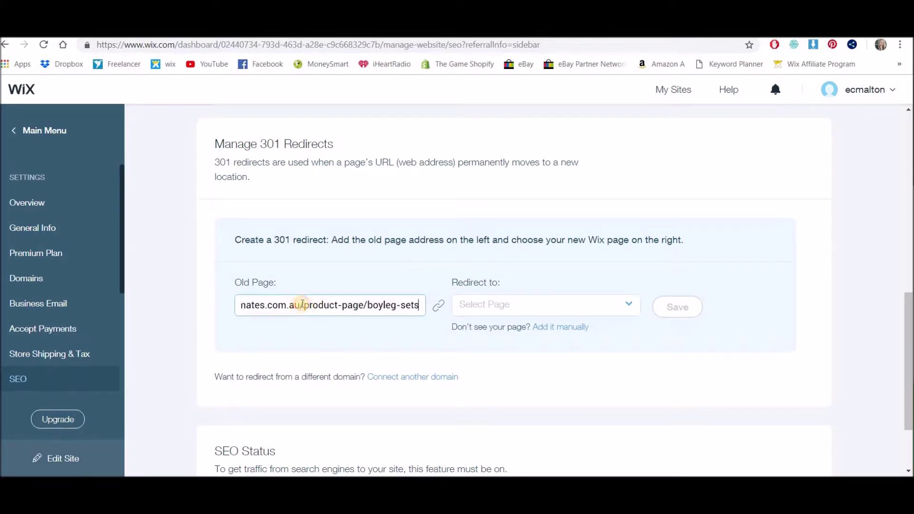
{"action": "left_click_drag", "start_coordinate": [299, 305], "coordinate": [212, 306]}
{"action": "key", "text": "BackSpace"}
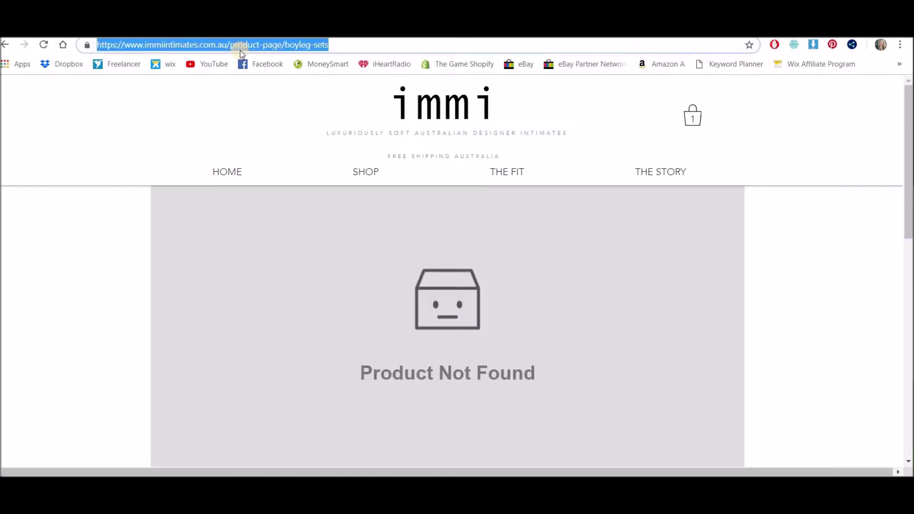
Step: Select the /product-page/boyleg-sets path in the broken page's address and return to Wix
{"action": "left_click", "coordinate": [226, 45]}
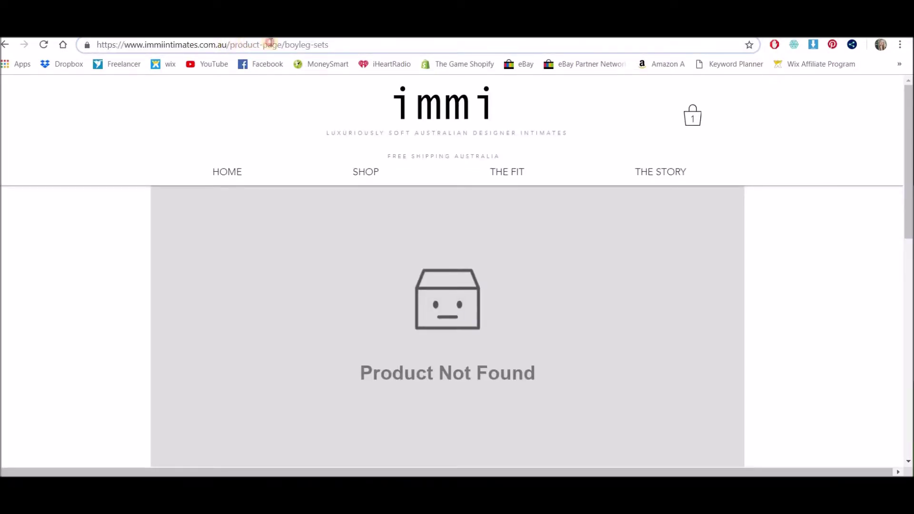
{"action": "left_click_drag", "start_coordinate": [227, 44], "coordinate": [328, 44]}
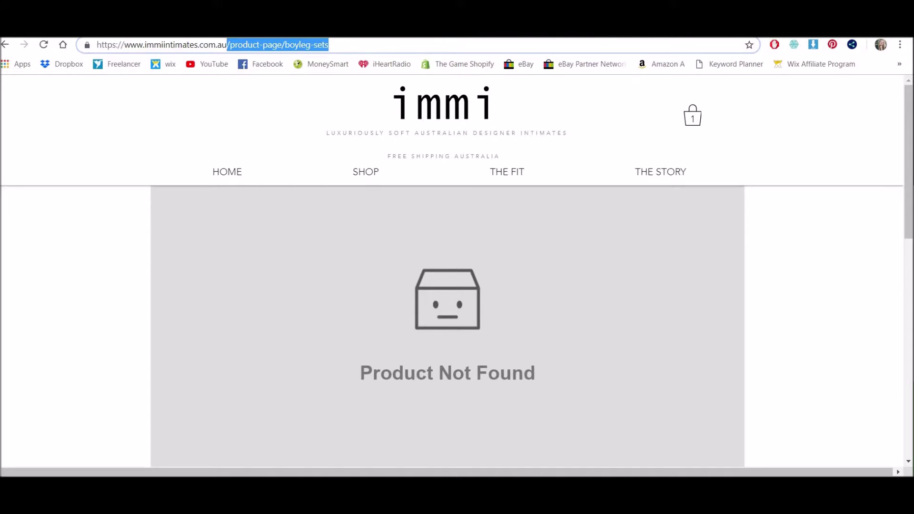
{"action": "key", "text": "ctrl+Tab"}
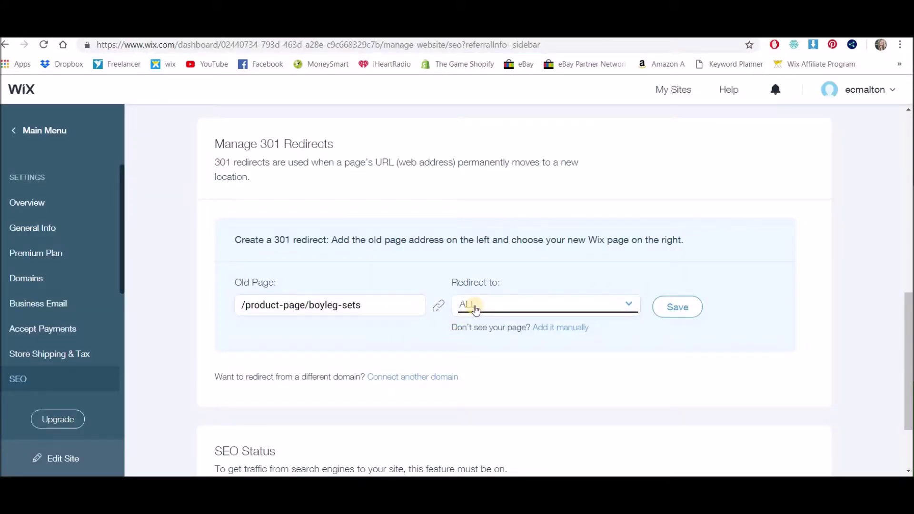
Step: Redirect /product-page/boyleg-sets to the ALL page and save it
{"action": "left_click", "coordinate": [475, 309]}
{"action": "scroll", "coordinate": [550, 351], "scroll_direction": "down", "scroll_amount": 2}
{"action": "scroll", "coordinate": [551, 350], "scroll_direction": "down", "scroll_amount": 3}
{"action": "scroll", "coordinate": [543, 357], "scroll_direction": "down", "scroll_amount": 1}
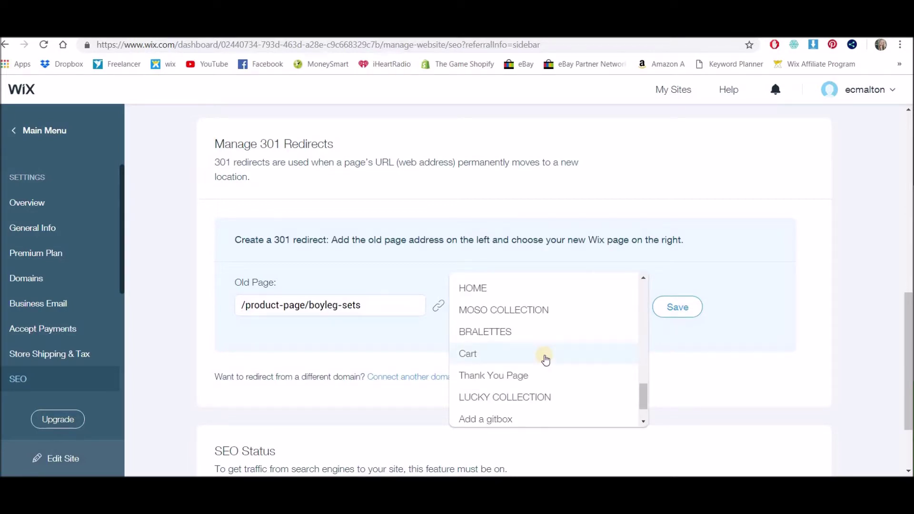
{"action": "scroll", "coordinate": [499, 322], "scroll_direction": "up", "scroll_amount": 8}
{"action": "left_click", "coordinate": [598, 313]}
{"action": "left_click", "coordinate": [684, 314]}
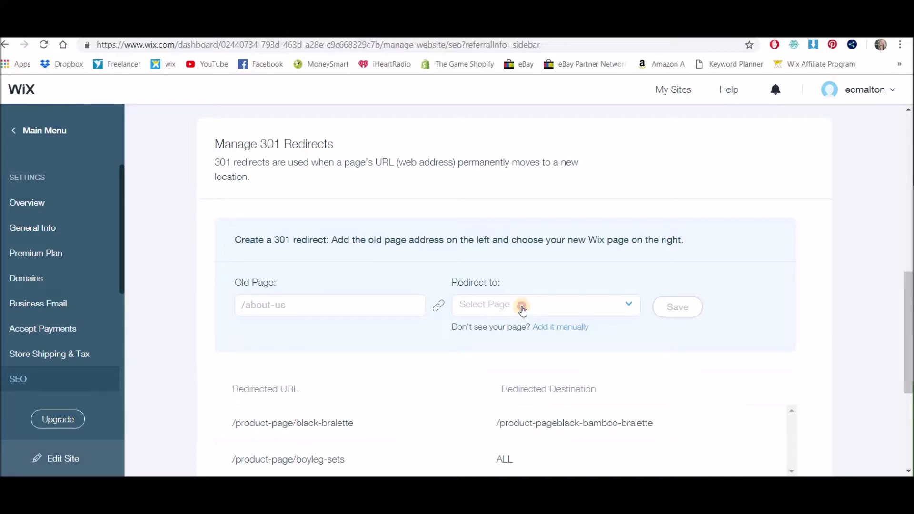
Step: Open and close the Redirect to page list twice without choosing a page
{"action": "left_click", "coordinate": [520, 306]}
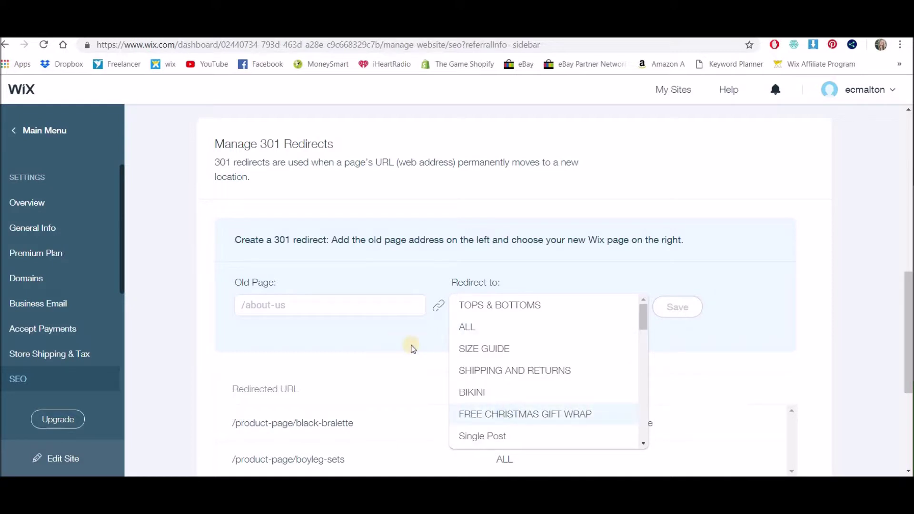
{"action": "left_click", "coordinate": [419, 347]}
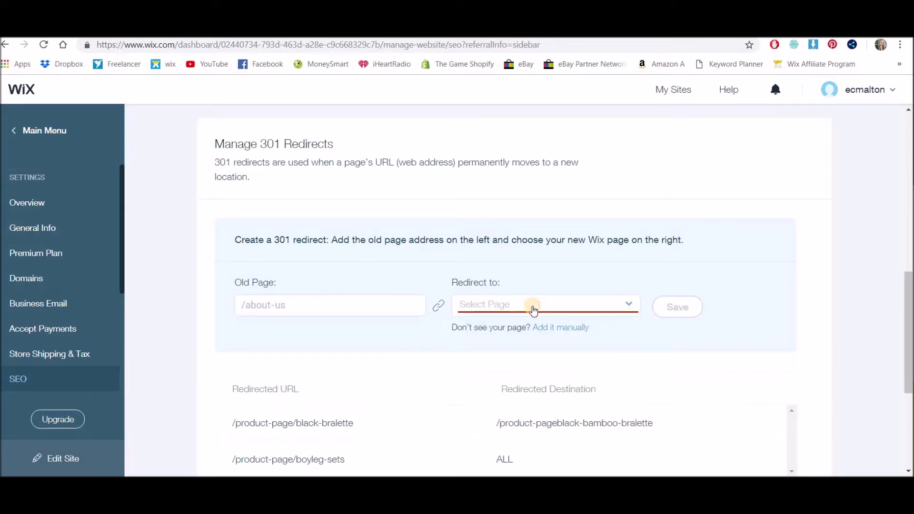
{"action": "left_click", "coordinate": [532, 307]}
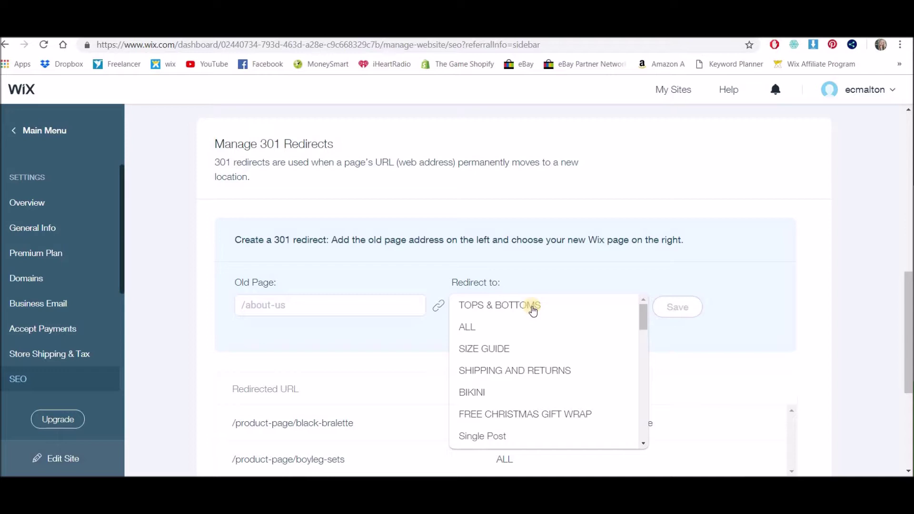
{"action": "left_click", "coordinate": [574, 332]}
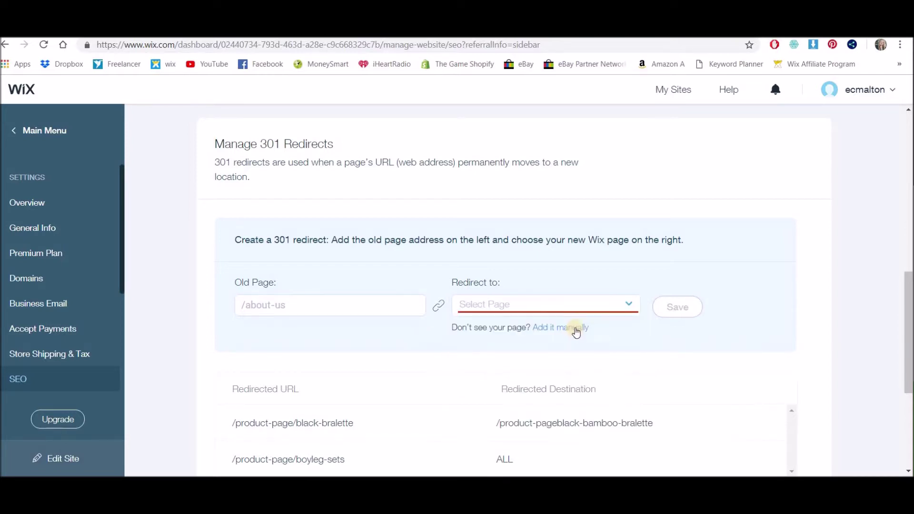
Step: Add a manual redirect with old page /product-page/black-bralette and begin entering its destination
{"action": "left_click", "coordinate": [575, 330]}
{"action": "left_click", "coordinate": [322, 290]}
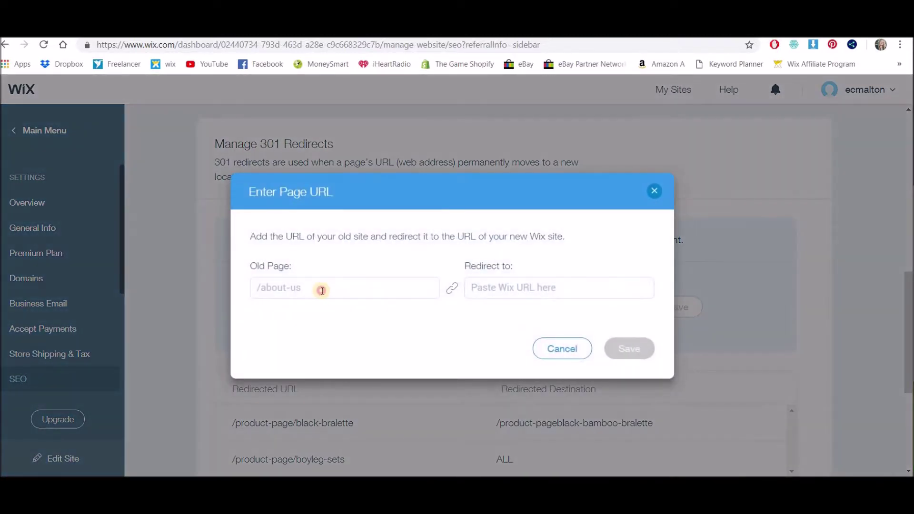
{"action": "type", "text": "/product-page/black-bralette"}
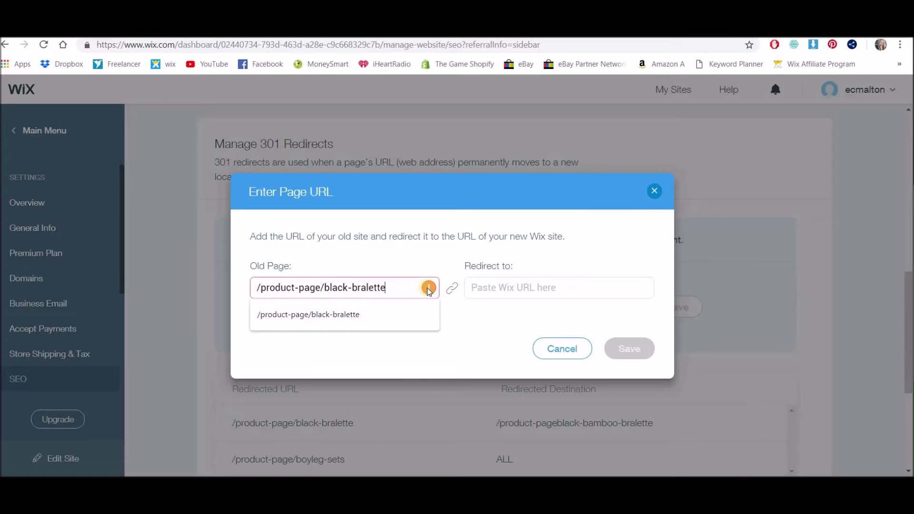
{"action": "mouse_move", "coordinate": [428, 287]}
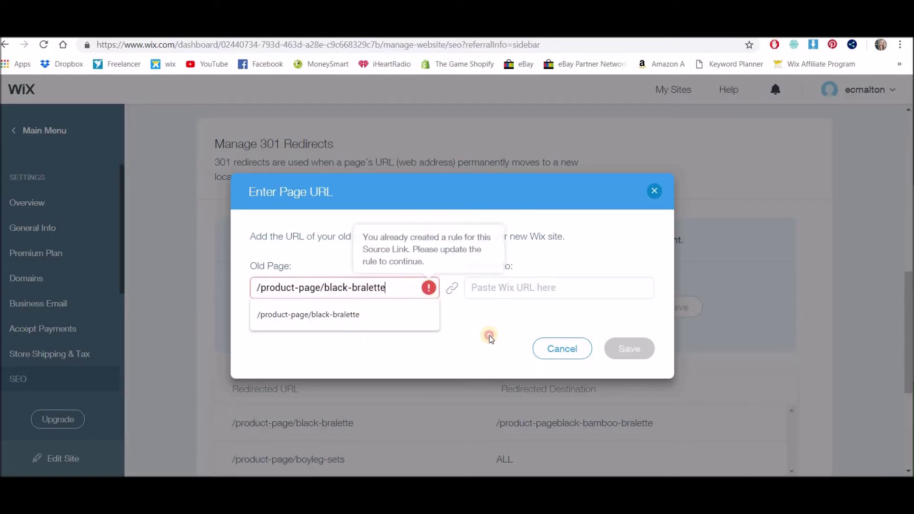
{"action": "left_click", "coordinate": [486, 333]}
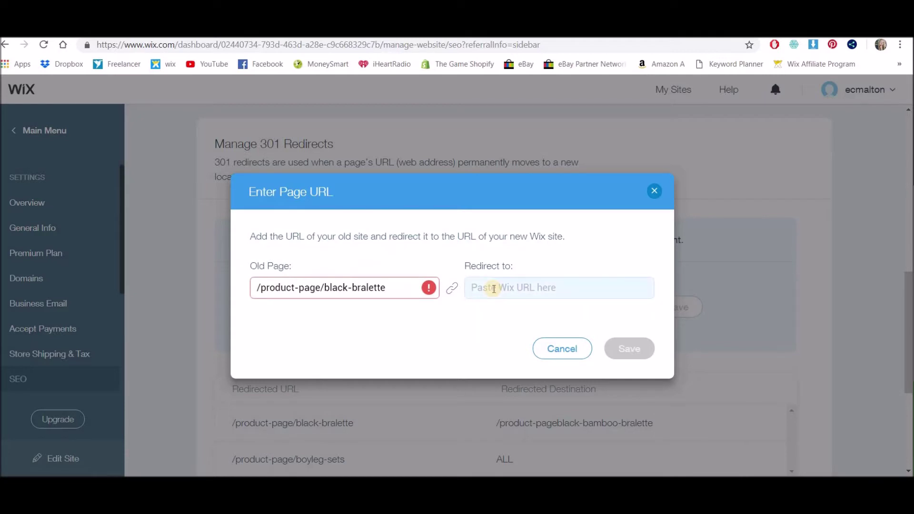
{"action": "left_click", "coordinate": [494, 288]}
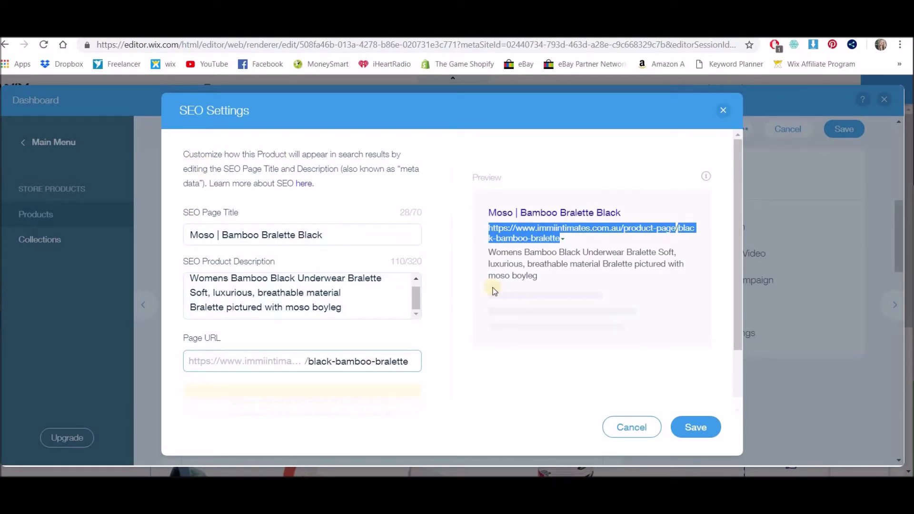
Step: Select the bralette product's page URL in its SEO preview and return to Redirect to
{"action": "left_click", "coordinate": [196, 309]}
{"action": "mouse_move", "coordinate": [565, 241]}
{"action": "left_mouse_down"}
{"action": "mouse_move", "coordinate": [489, 229]}
{"action": "mouse_move", "coordinate": [561, 242]}
{"action": "left_mouse_up"}
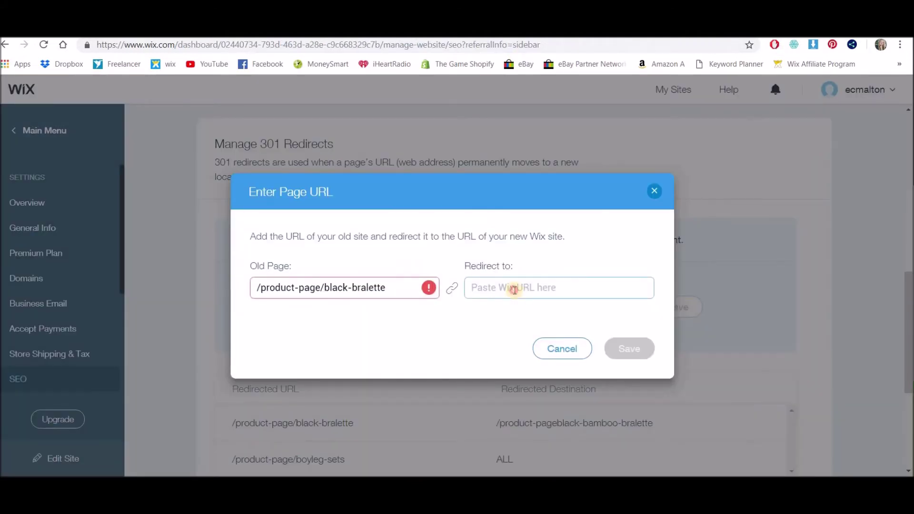
{"action": "left_click", "coordinate": [514, 289]}
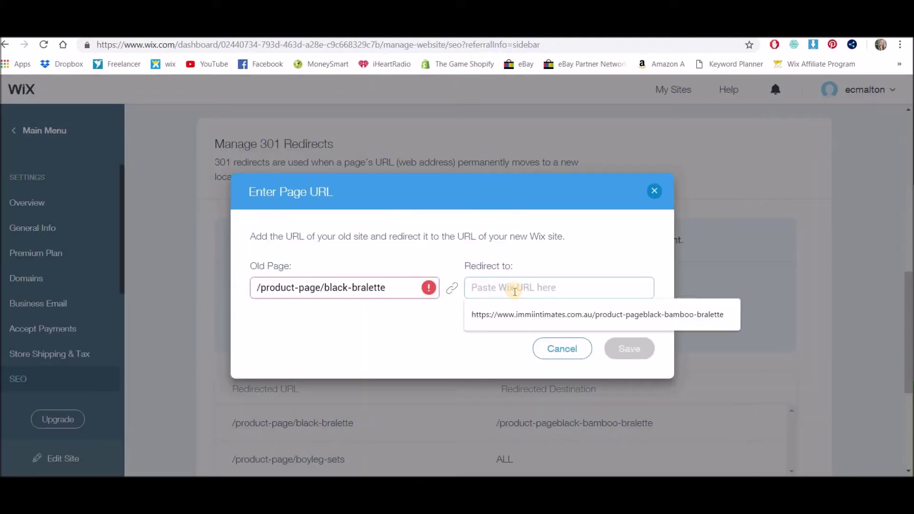
Step: Paste the black-bamboo-bralette URL as destination, then cancel the manual redirect unsaved
{"action": "key", "text": "ctrl+v"}
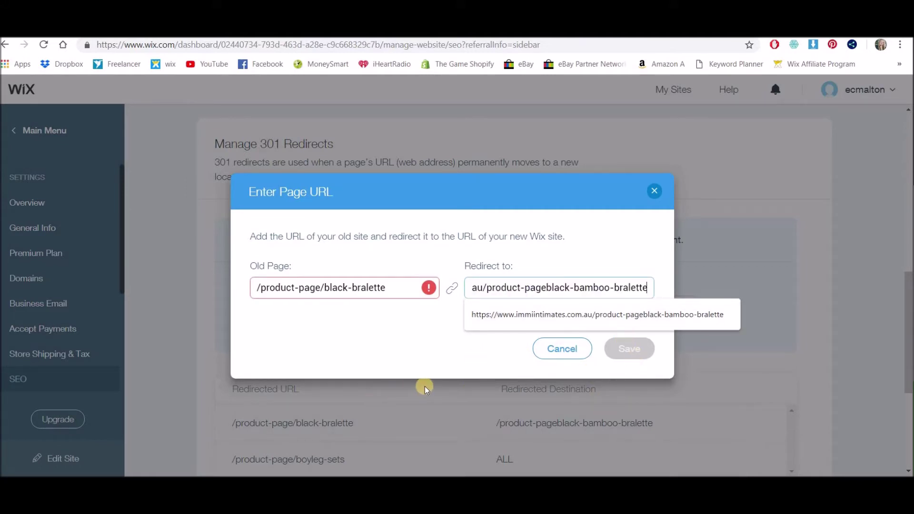
{"action": "left_click", "coordinate": [488, 313]}
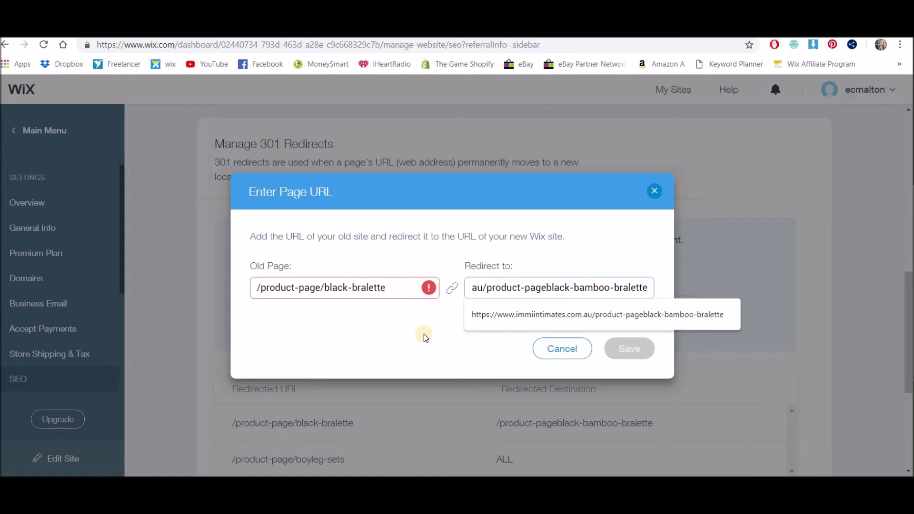
{"action": "left_click", "coordinate": [562, 348]}
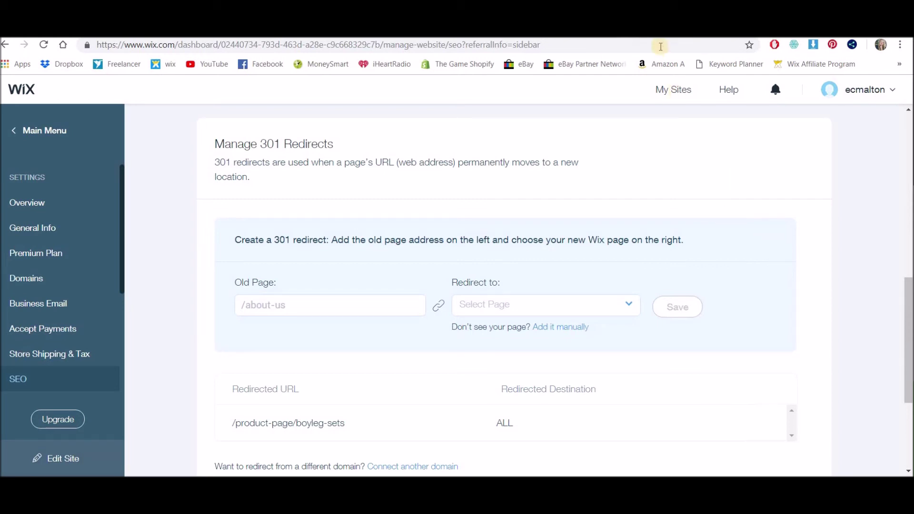
Step: Switch to the Wix Editor tab showing the immi HOME page
{"action": "left_click", "coordinate": [664, 29]}
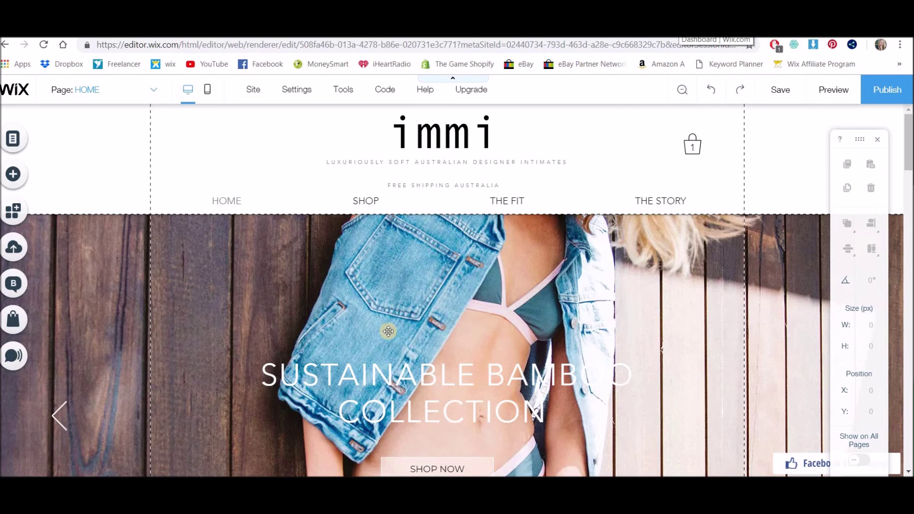